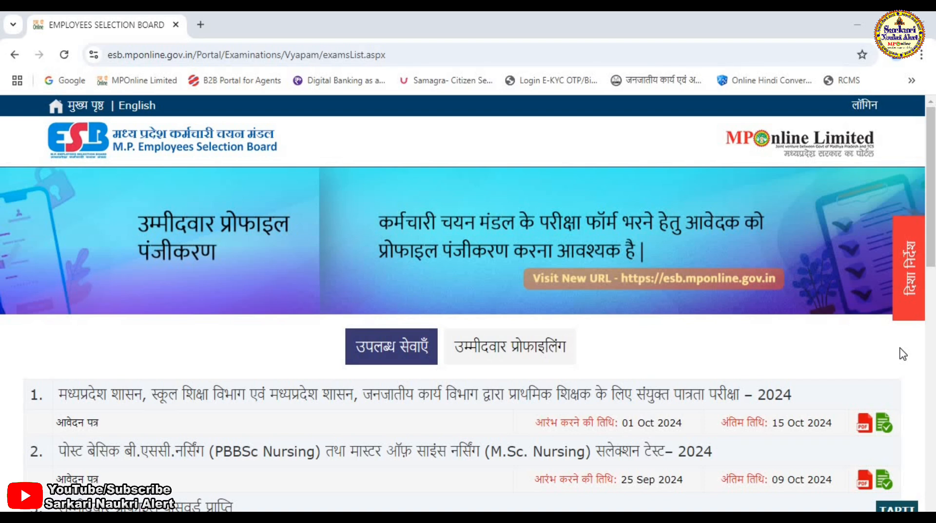
# Check the start and last application dates of the first 2024 primary teacher eligibility test entry in the services list
pyautogui.doubleClick(628, 424)
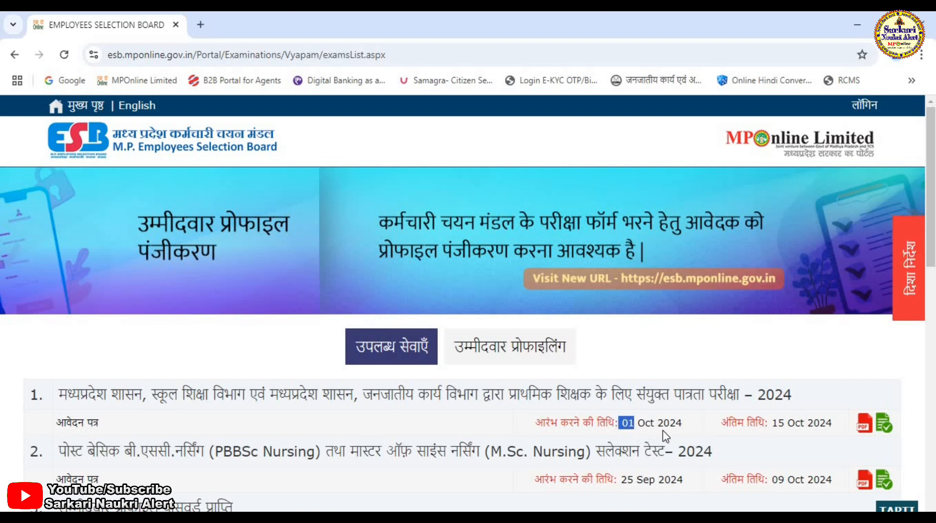
pyautogui.moveTo(664, 435); pyautogui.dragTo(676, 433)
pyautogui.moveTo(774, 423); pyautogui.dragTo(833, 423)
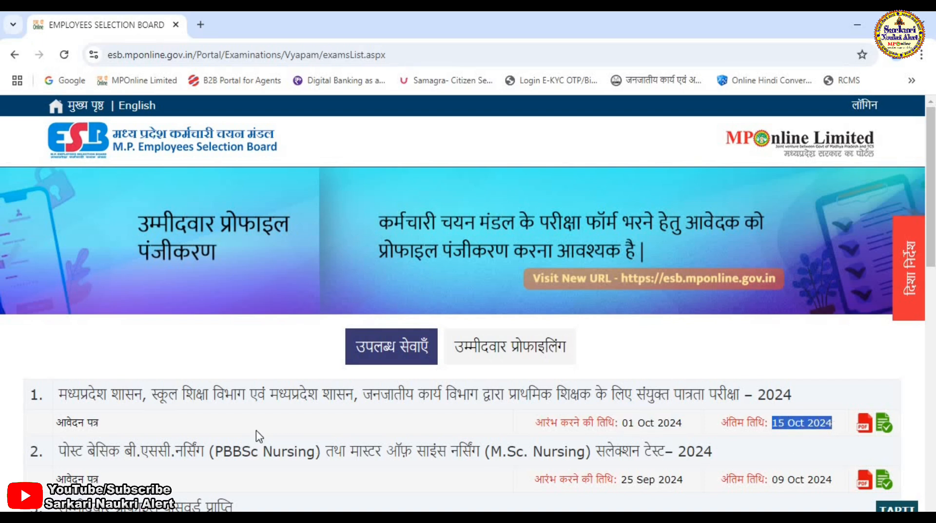
pyautogui.click(139, 349)
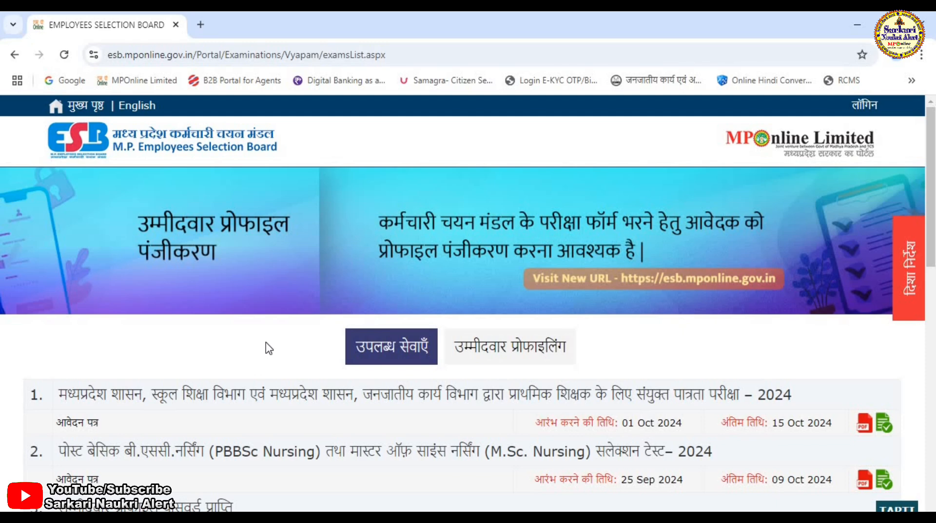
pyautogui.scroll(-2, 269, 356)
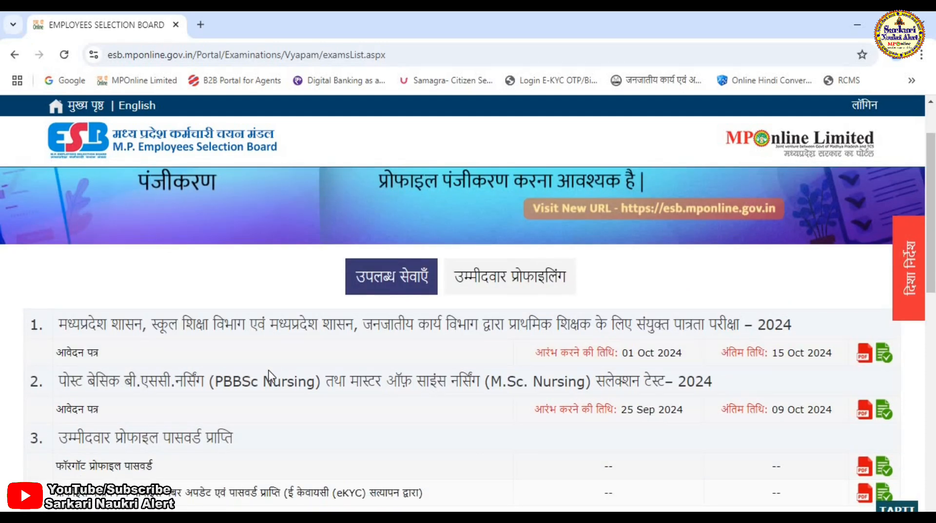
pyautogui.scroll(2, 270, 367)
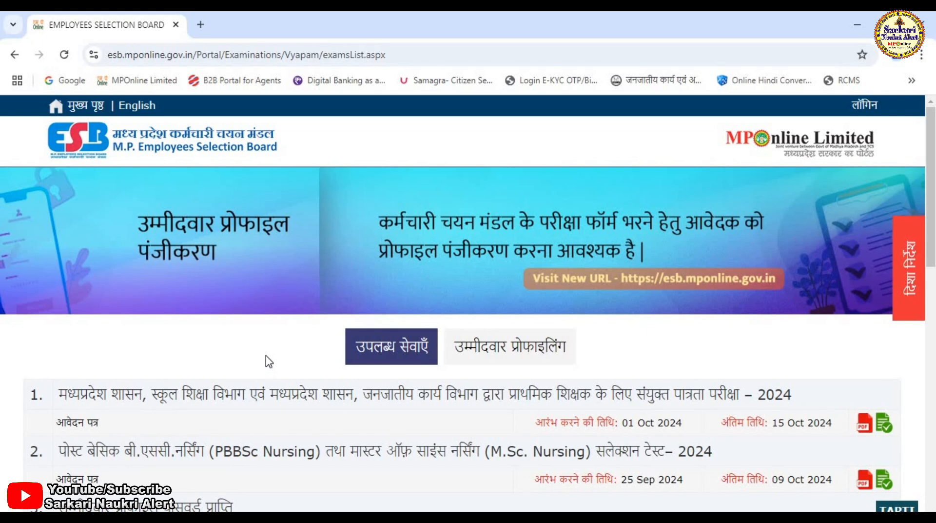
# Show the candidate profiling services (उम्मीदवार प्रोफाइलिंग) and review the profile registration options listed
pyautogui.click(510, 351)
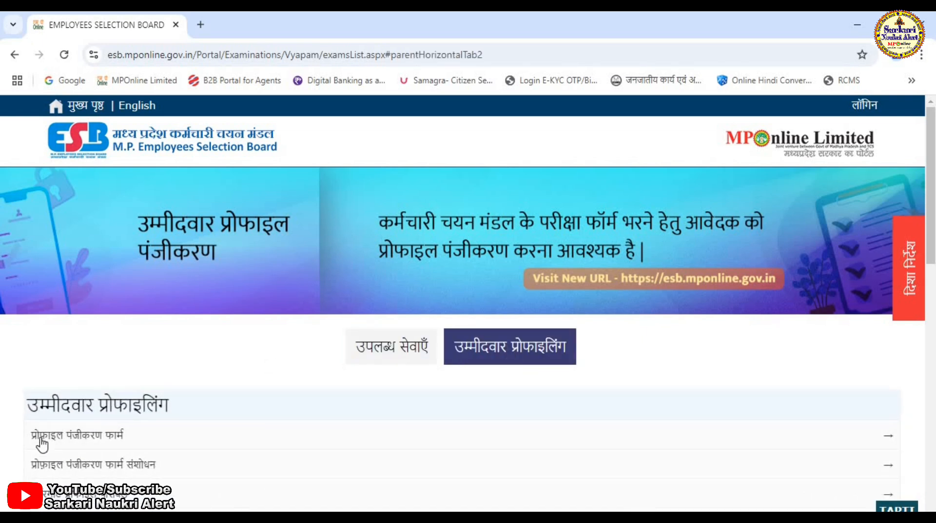
pyautogui.scroll(-2, 209, 363)
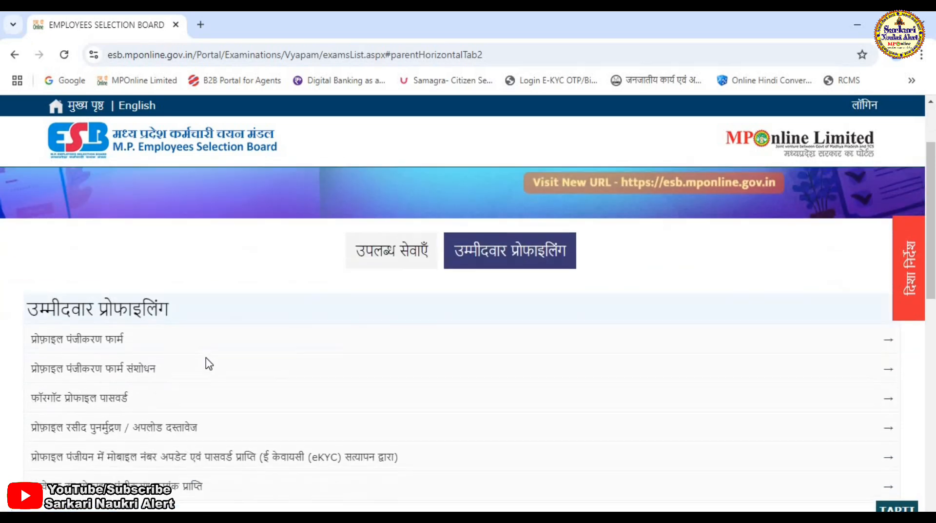
pyautogui.scroll(-1, 209, 364)
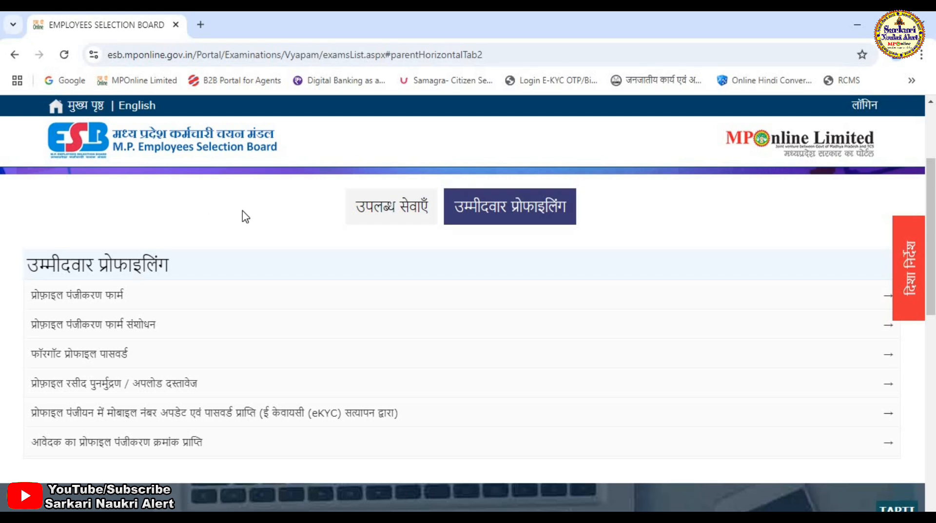
# Return to the available services (उपलब्ध सेवाएँ) and examine the first exam's title and application dates
pyautogui.click(385, 218)
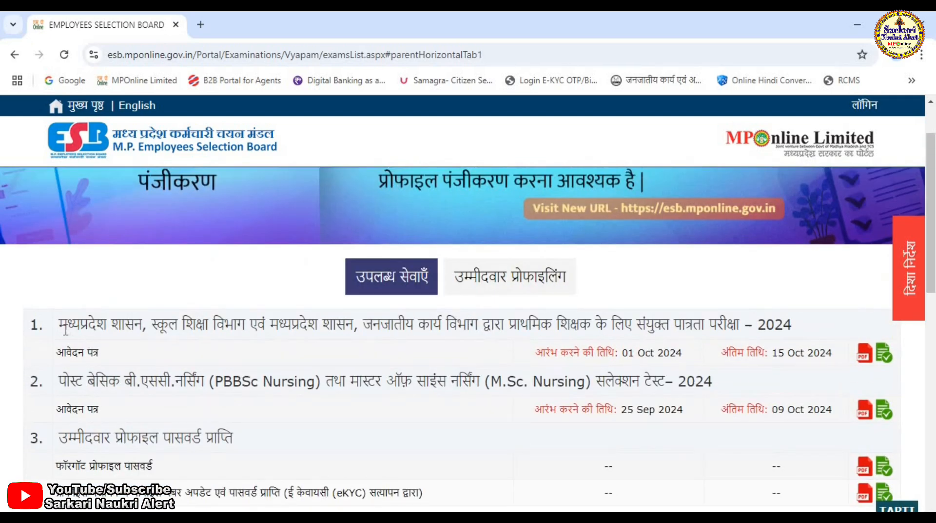
pyautogui.moveTo(66, 329); pyautogui.dragTo(806, 339)
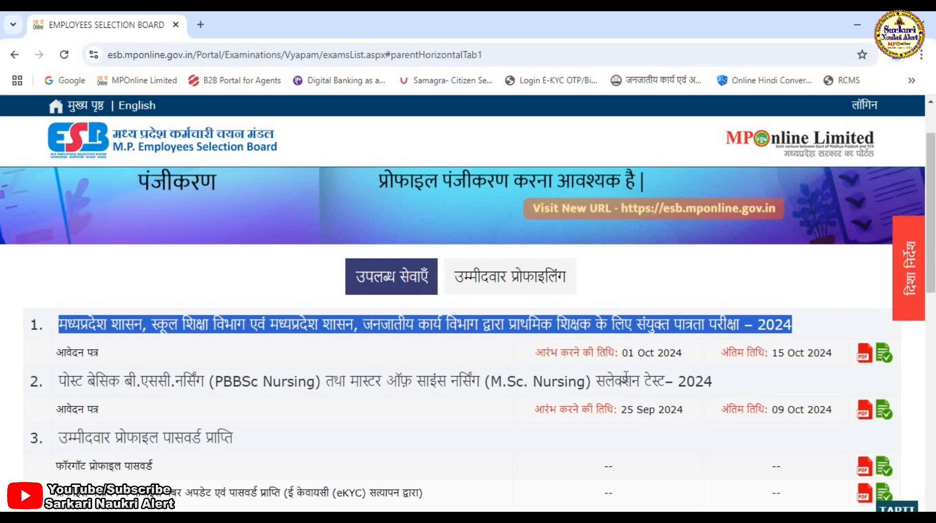
pyautogui.moveTo(628, 354); pyautogui.dragTo(828, 352)
pyautogui.click(830, 314)
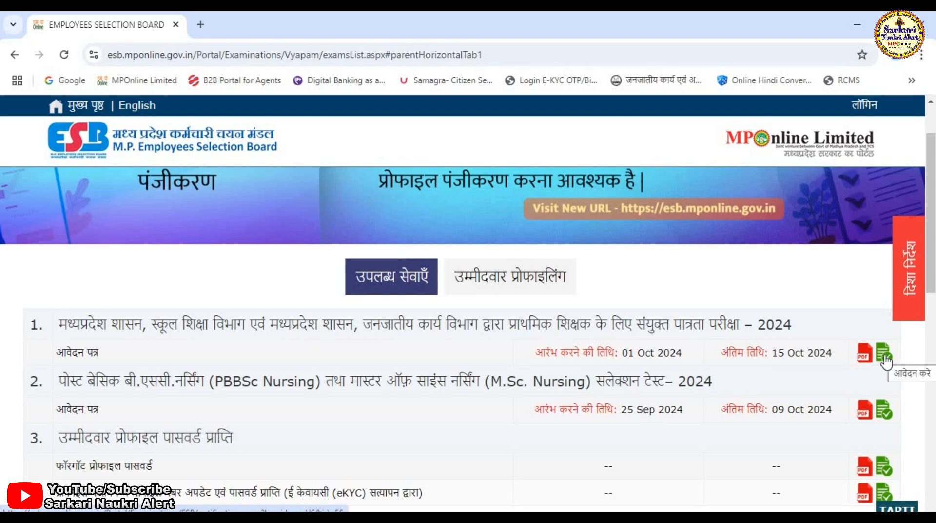
# Open the application for the primary teacher eligibility test 2024 without logging in, accept the candidate declaration and proceed
pyautogui.click(885, 356)
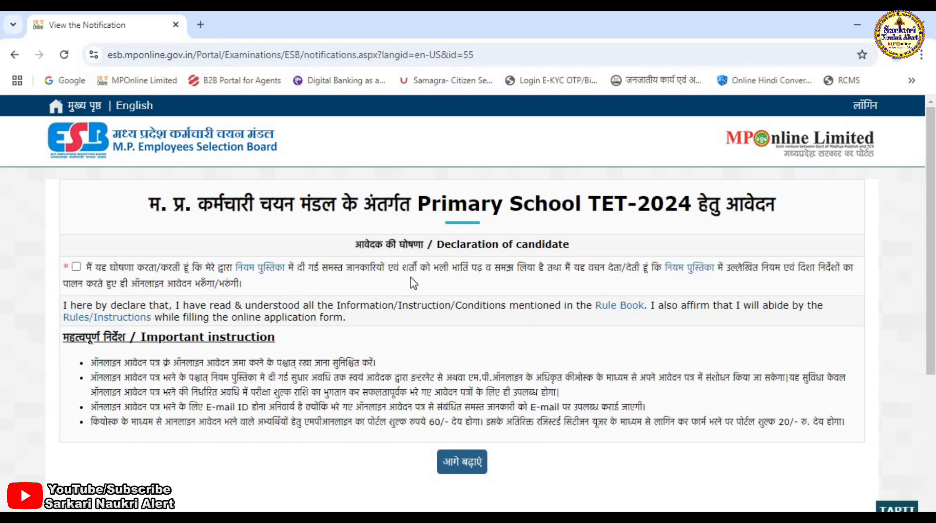
pyautogui.click(76, 267)
pyautogui.click(473, 467)
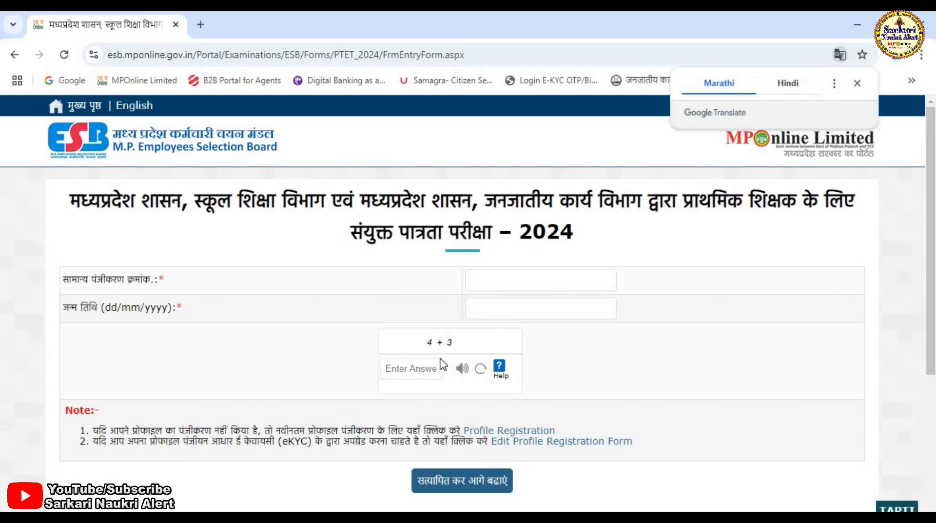
# Dismiss the translation prompt and examine the registration number, date of birth and captcha fields of the entry form
pyautogui.click(255, 340)
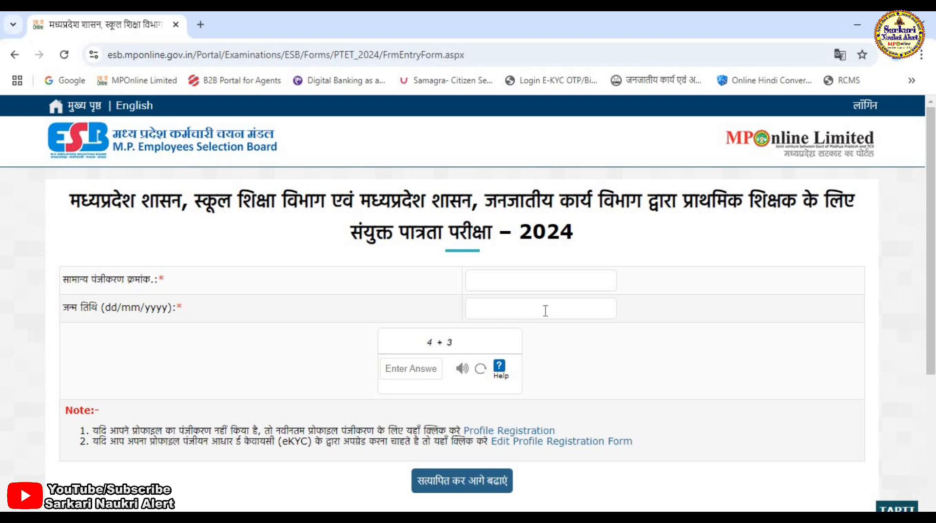
pyautogui.click(423, 375)
pyautogui.click(510, 282)
pyautogui.click(834, 277)
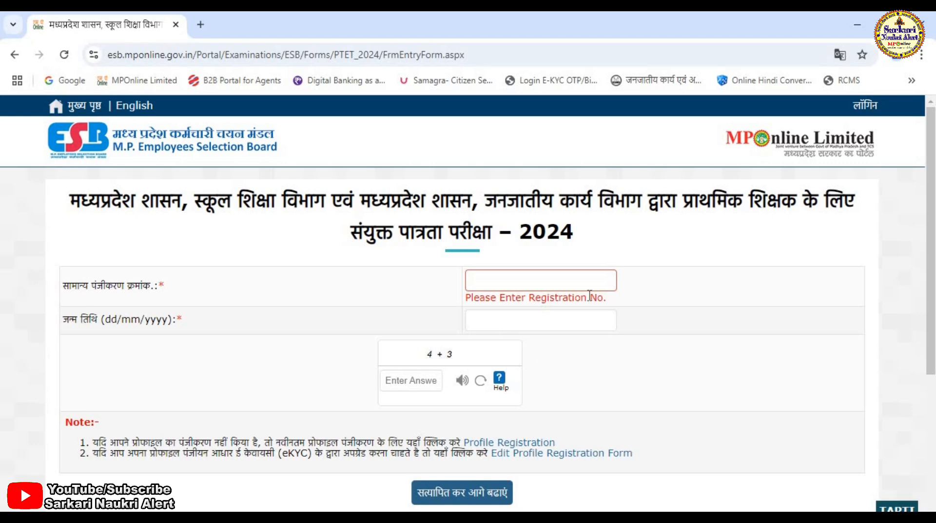
# Log in to the portal as a kiosk (कियोस्क) user with the account's user ID, password and captcha answer
pyautogui.click(866, 105)
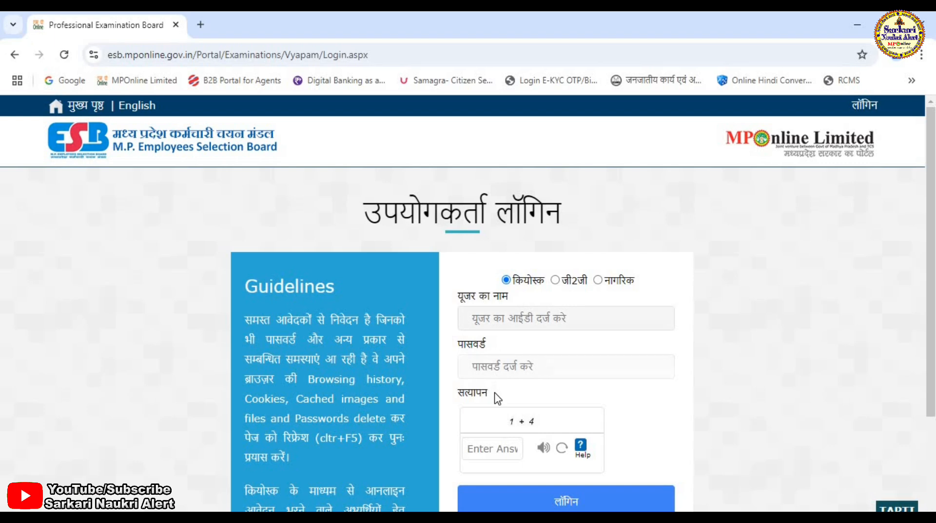
pyautogui.scroll(-1, 509, 378)
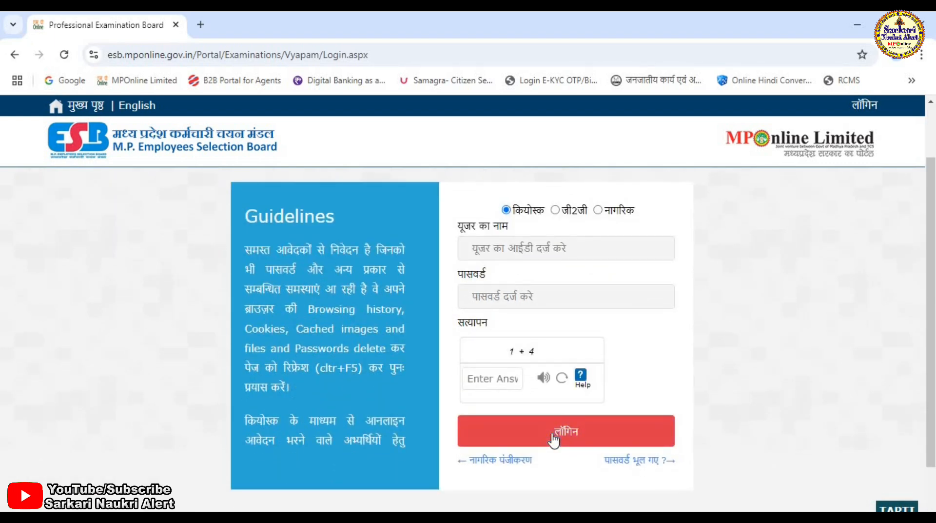
pyautogui.scroll(1, 559, 438)
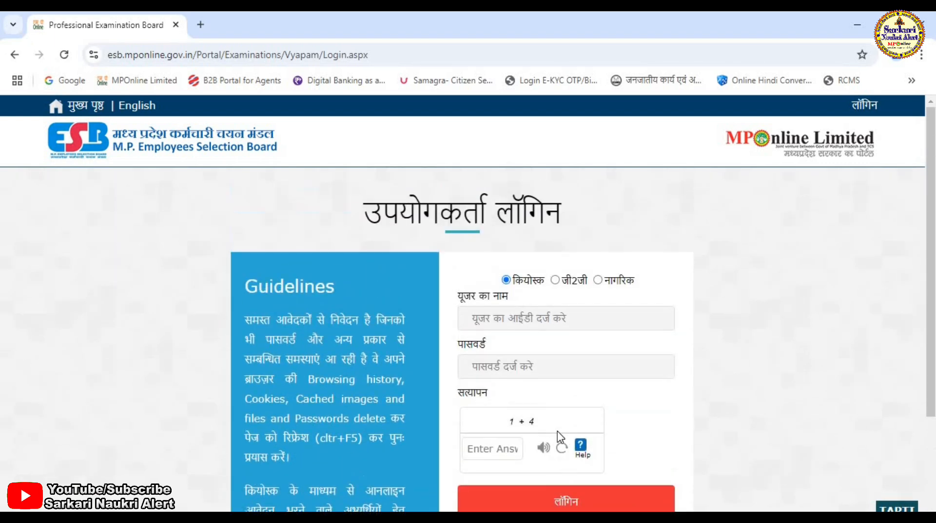
pyautogui.click(534, 320)
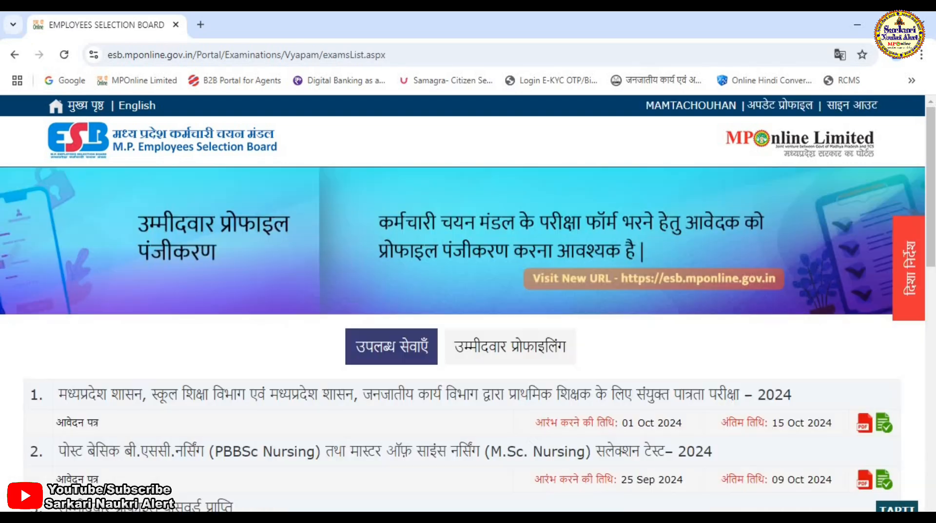
# Open the primary teacher eligibility test 2024 application from the logged-in account, accept the candidate declaration and proceed
pyautogui.click(883, 423)
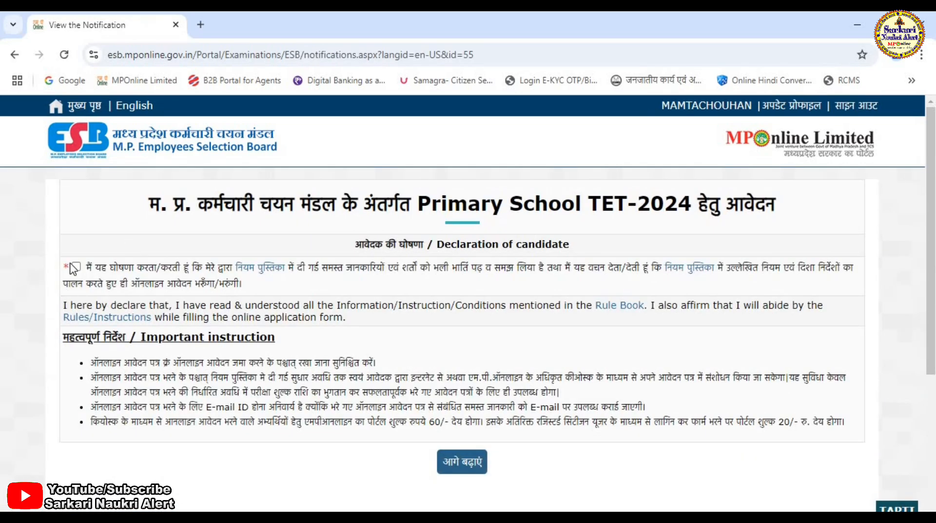
pyautogui.click(75, 267)
pyautogui.click(478, 470)
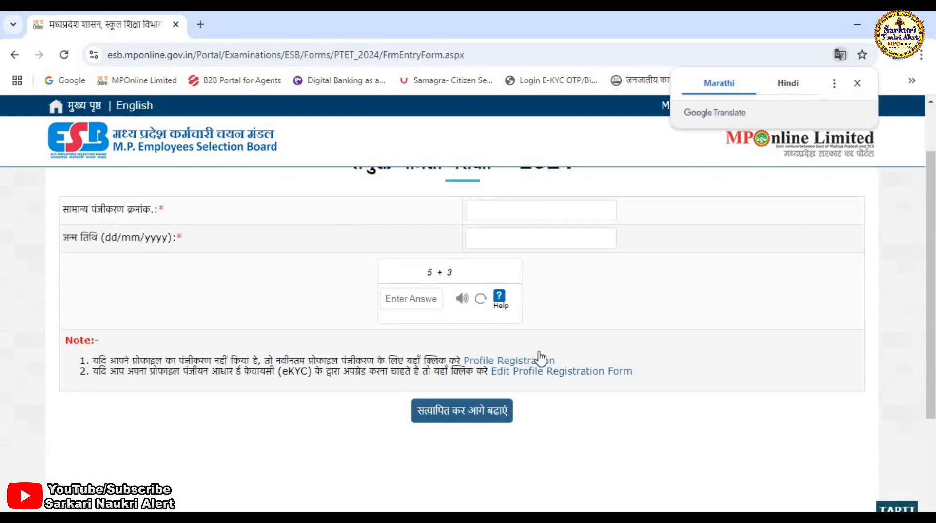
# Verify the applicant with the registration number, date of birth and captcha answer, and continue past the profile details
pyautogui.scroll(2, 527, 346)
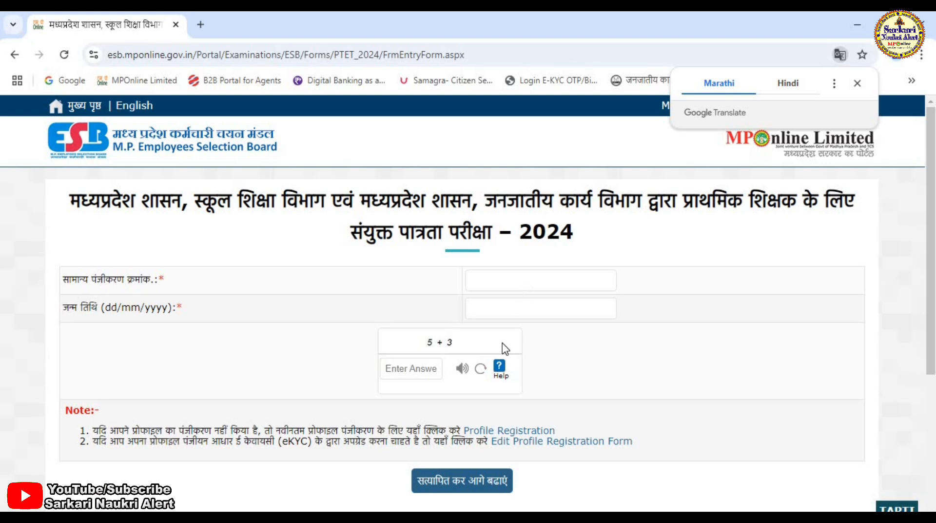
pyautogui.click(522, 278)
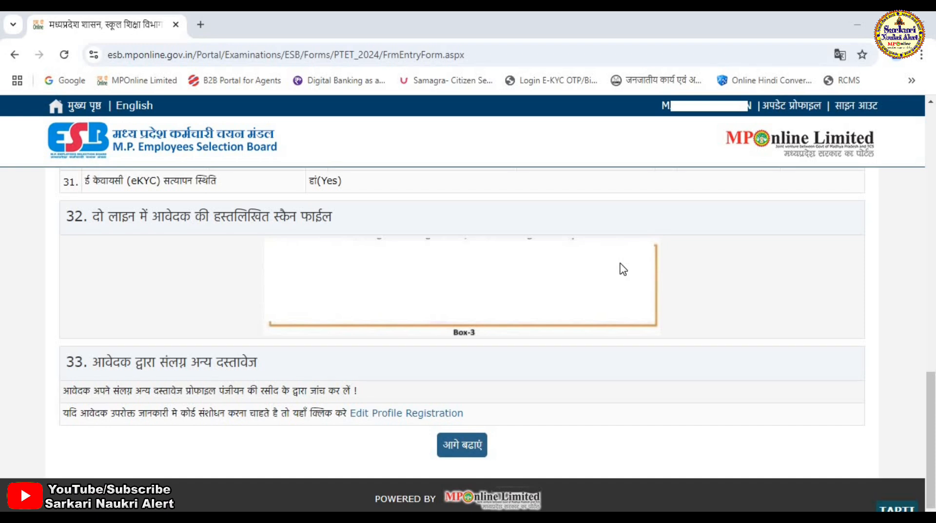
pyautogui.click(469, 445)
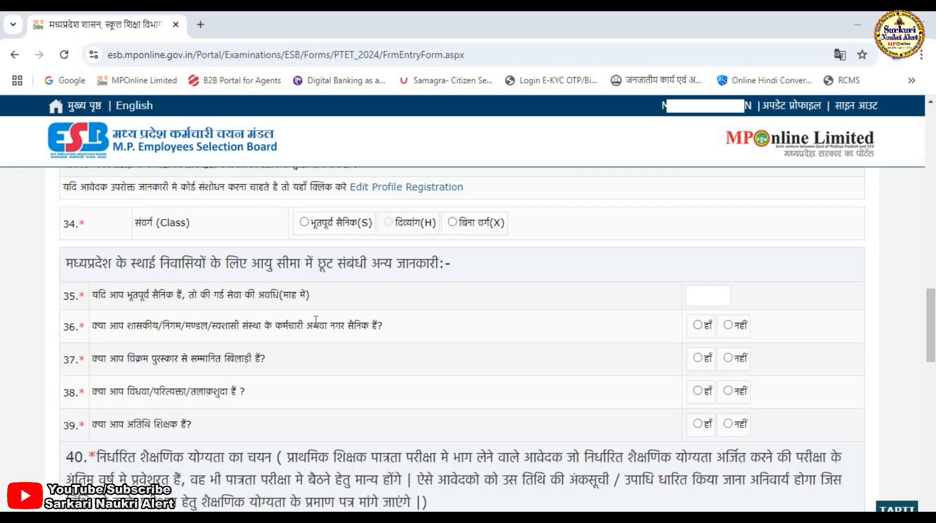
# Set the Class (संवर्ग) in question 34 to बिना वर्ग(X)
pyautogui.doubleClick(67, 220)
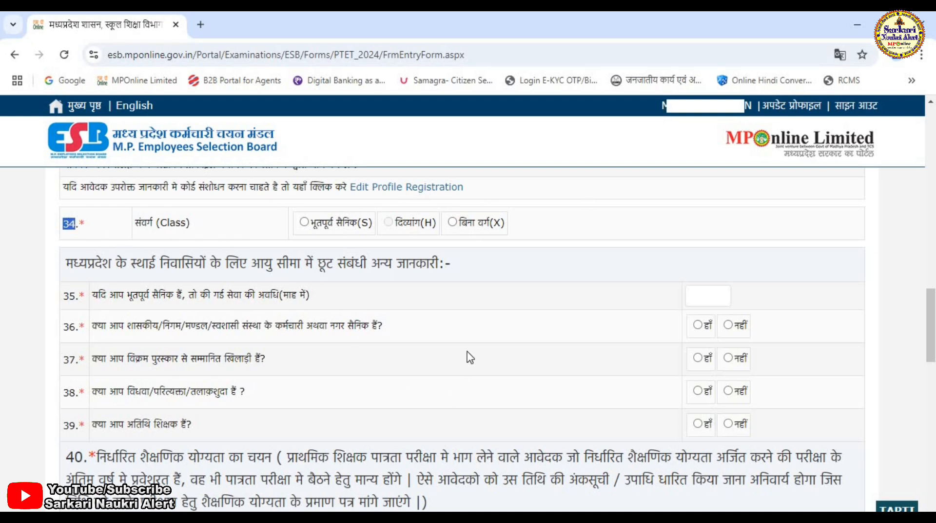
pyautogui.click(399, 291)
pyautogui.click(452, 222)
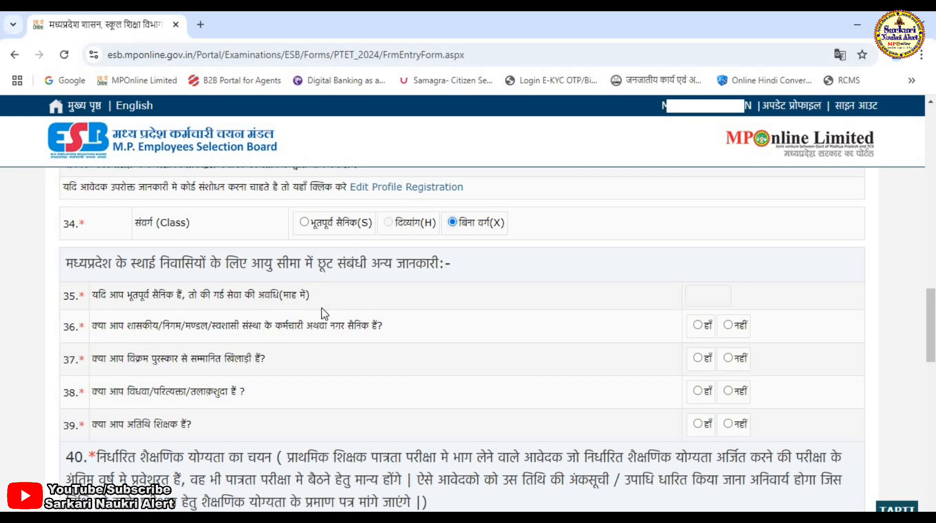
# Answer नहीं to questions 36, 37 and 38 on government employment, Vikram award and widow or divorced status
pyautogui.click(729, 326)
pyautogui.click(730, 359)
pyautogui.click(734, 396)
# Answer हाँ to question 39, which asks whether the applicant is a guest teacher (अतिथि शिक्षक)
pyautogui.moveTo(66, 427); pyautogui.dragTo(202, 436)
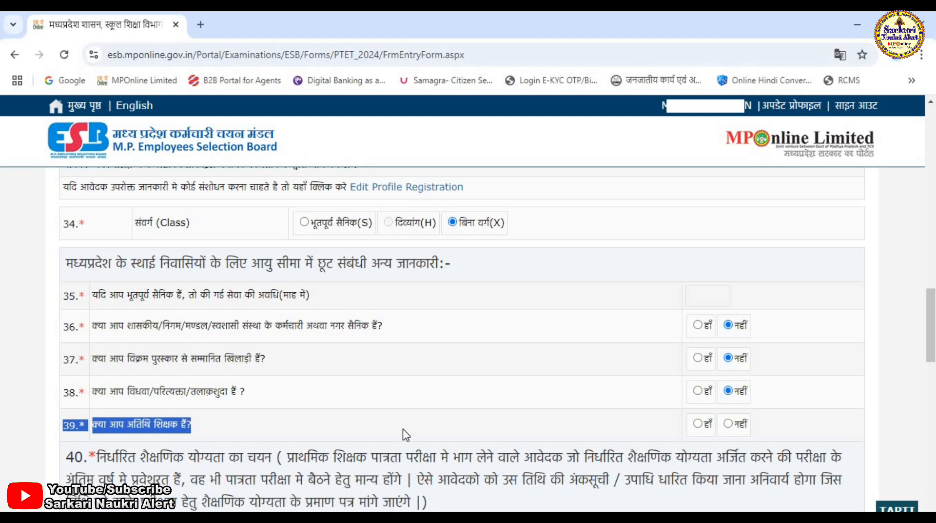
pyautogui.click(578, 424)
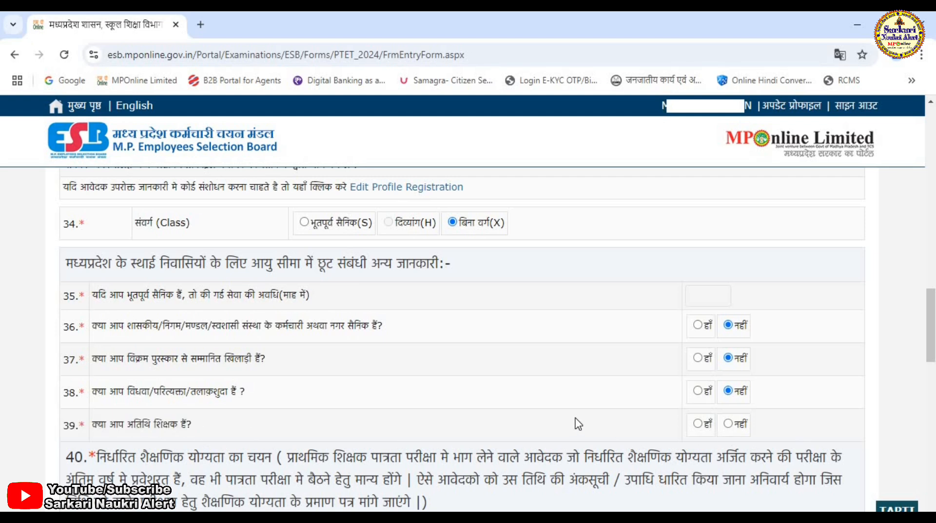
pyautogui.click(700, 424)
pyautogui.click(729, 423)
pyautogui.click(698, 424)
# In question 40, set the educational qualification status to उत्तीर्ण and choose qualification option A
pyautogui.scroll(-4, 753, 429)
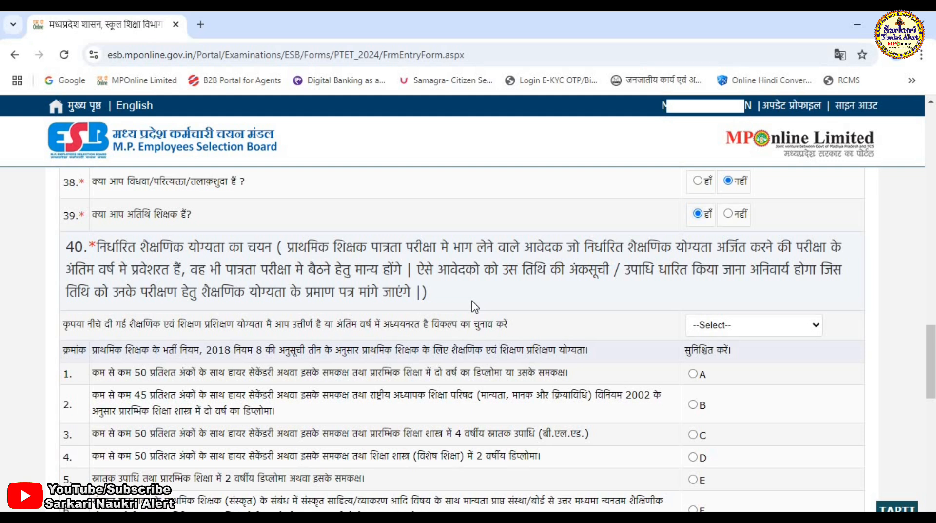
pyautogui.click(708, 325)
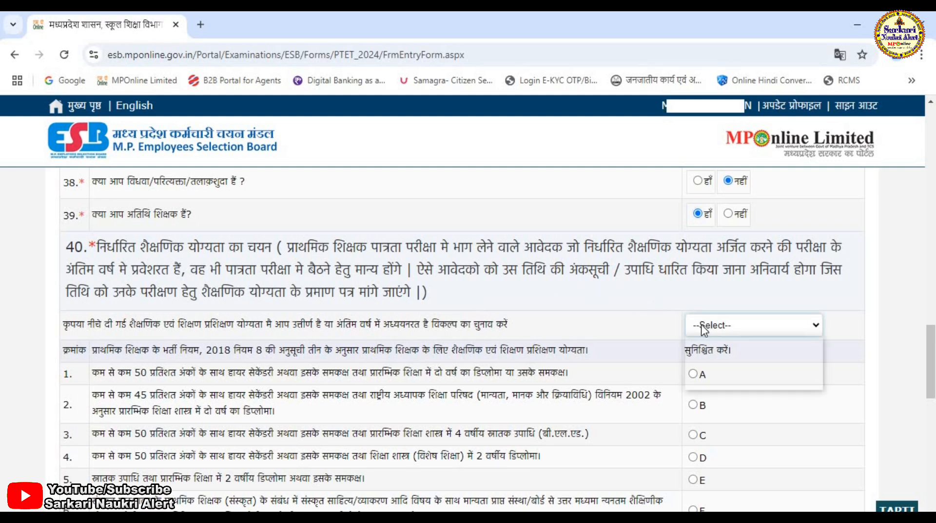
pyautogui.click(589, 316)
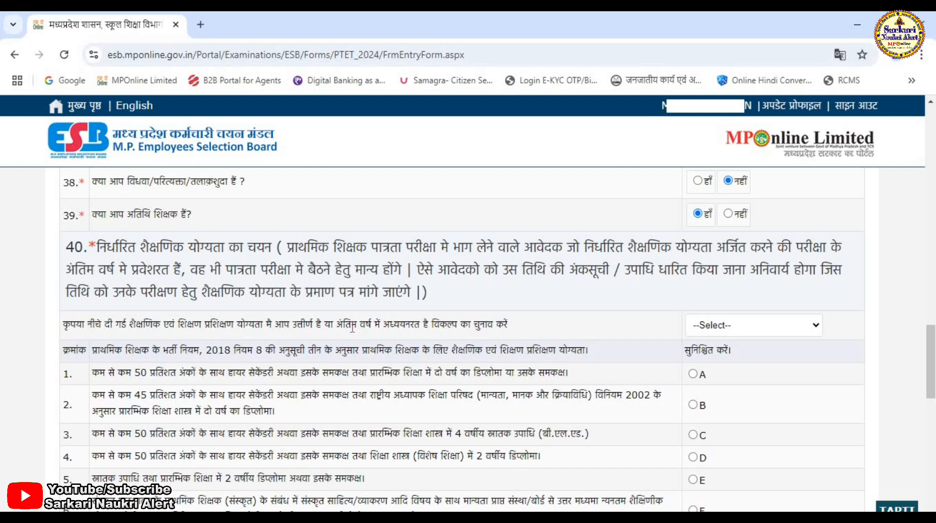
pyautogui.click(771, 328)
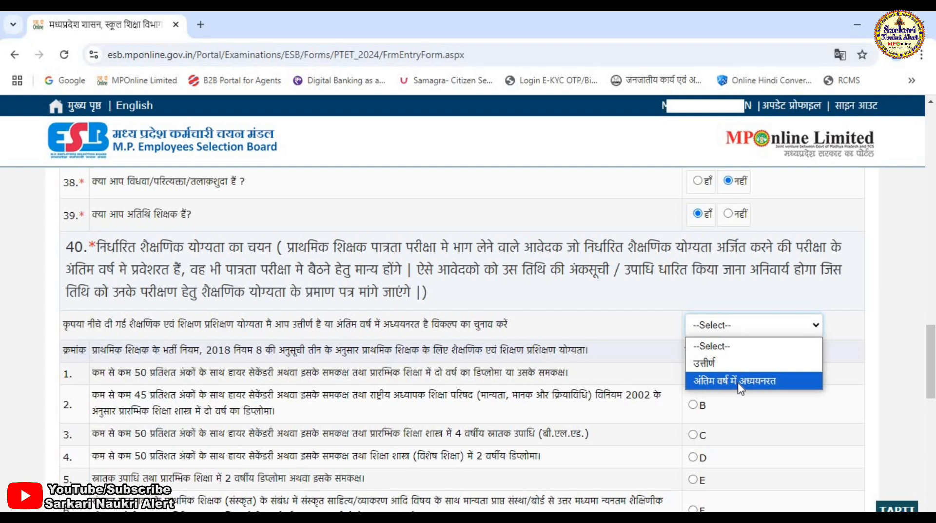
pyautogui.click(722, 363)
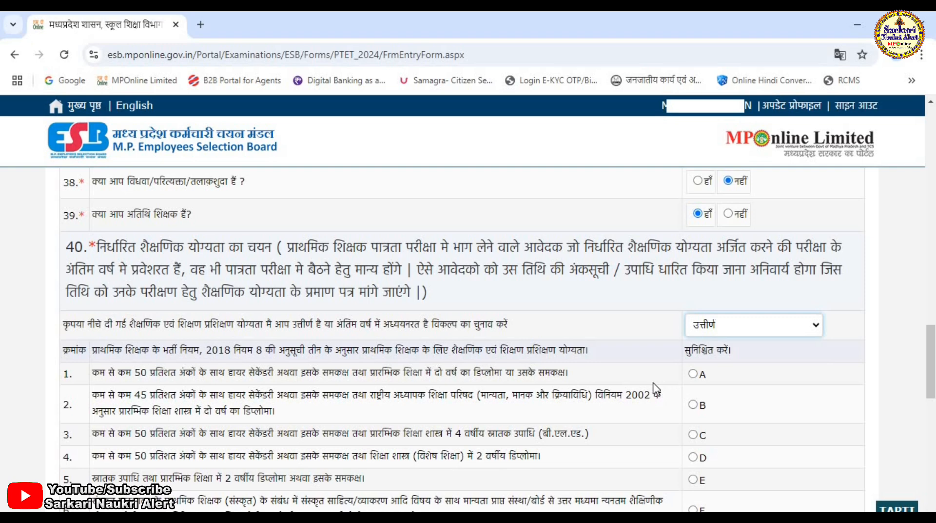
pyautogui.scroll(-3, 653, 383)
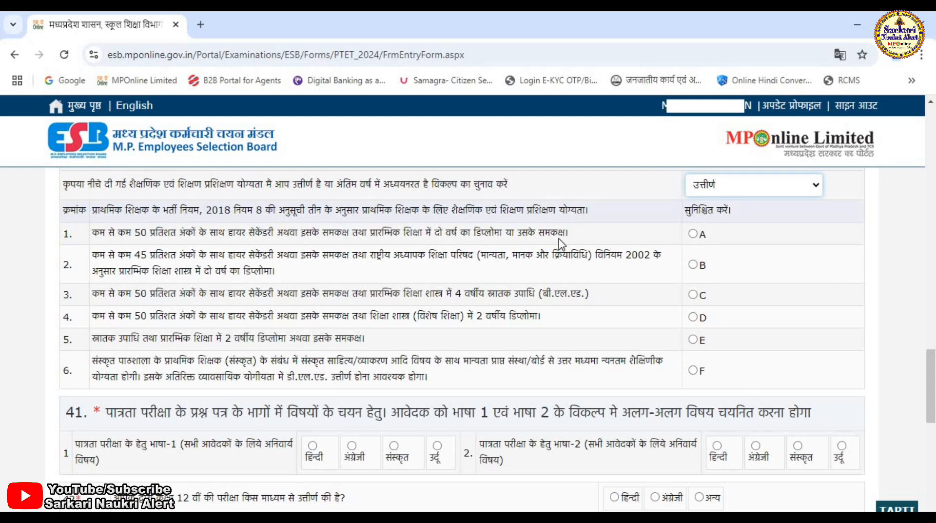
pyautogui.click(695, 233)
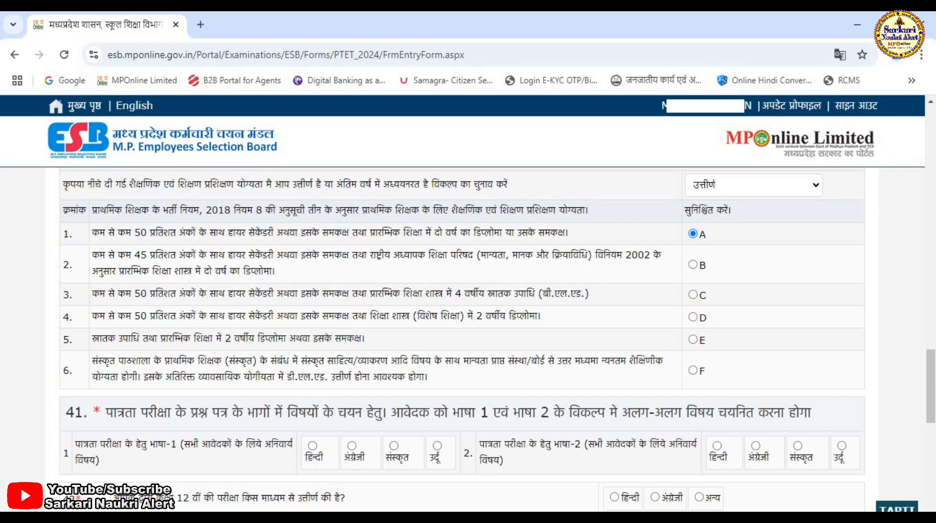
# In question 41, choose हिन्दी as language 1 (भाषा-1) and संस्कृत as language 2 (भाषा-2) for the eligibility test
pyautogui.scroll(-3, 32, 245)
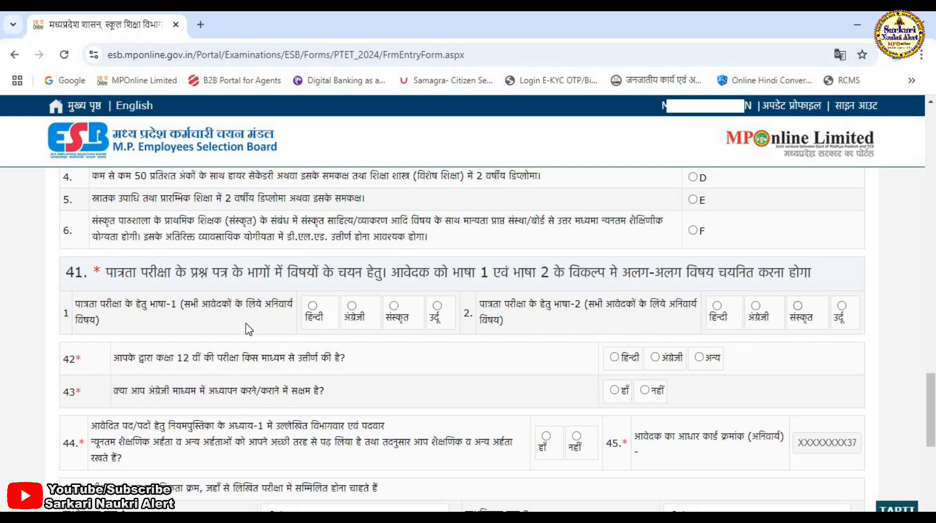
pyautogui.click(313, 307)
pyautogui.click(797, 306)
# Answer हिन्दी to question 42 on the class 12 medium, नहीं to question 43 and हाँ to question 44
pyautogui.scroll(-1, 521, 373)
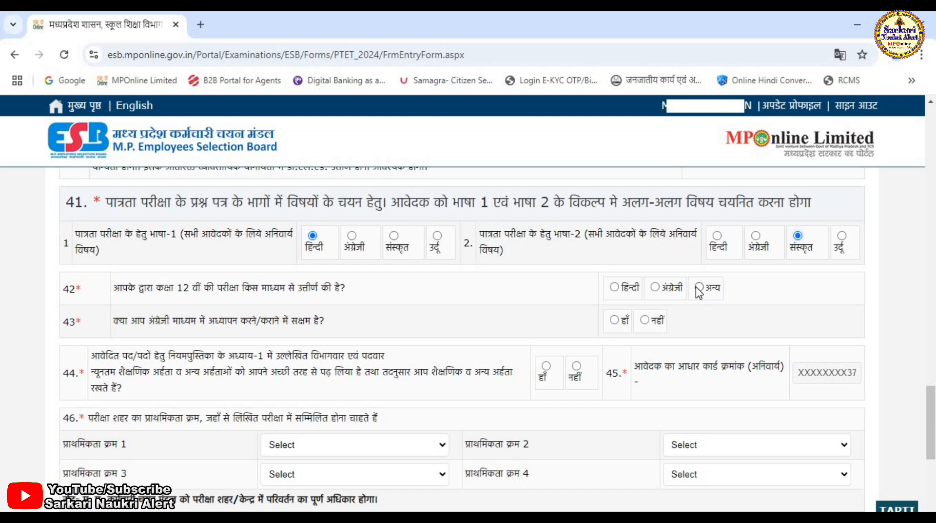
pyautogui.click(615, 287)
pyautogui.click(645, 321)
pyautogui.click(546, 366)
# In question 46, set the exam city preferences 1 to 4 to Indore, Ujjain, Ratlam and Neemuch
pyautogui.scroll(-3, 841, 372)
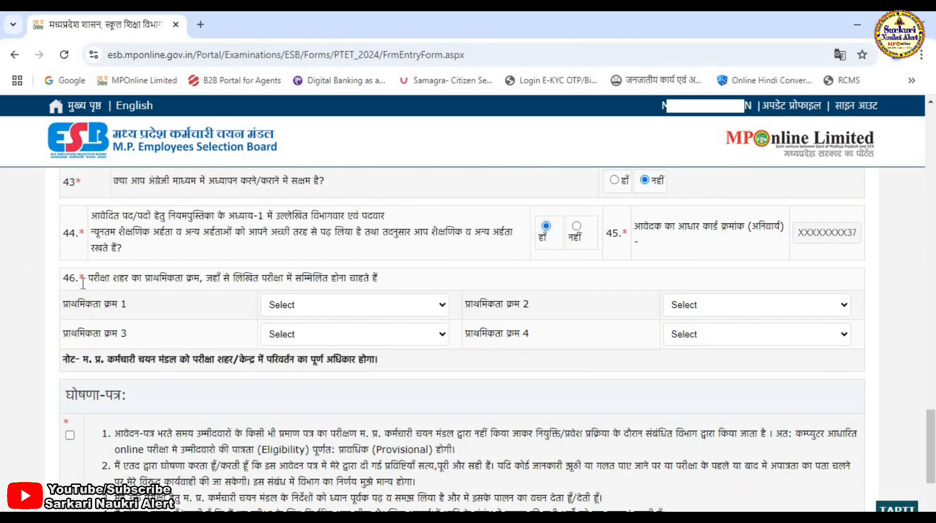
pyautogui.click(312, 312)
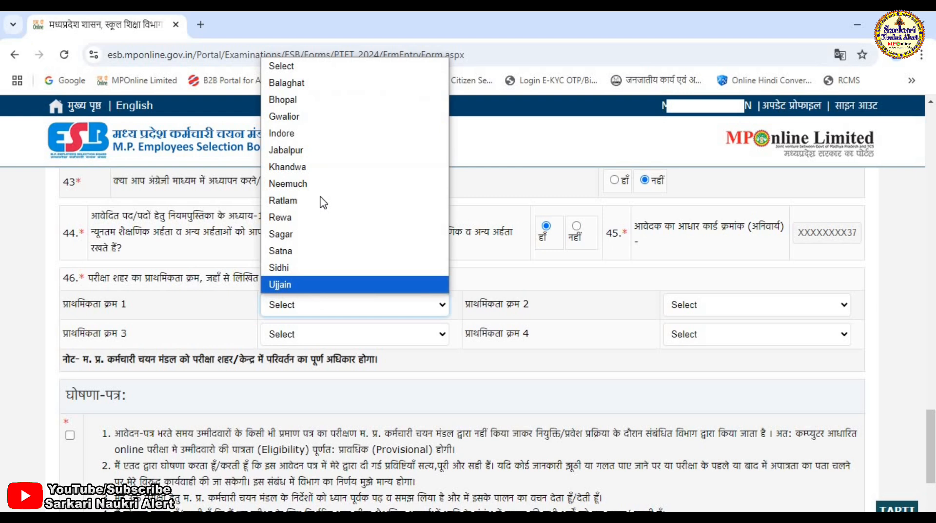
pyautogui.click(321, 136)
pyautogui.click(721, 310)
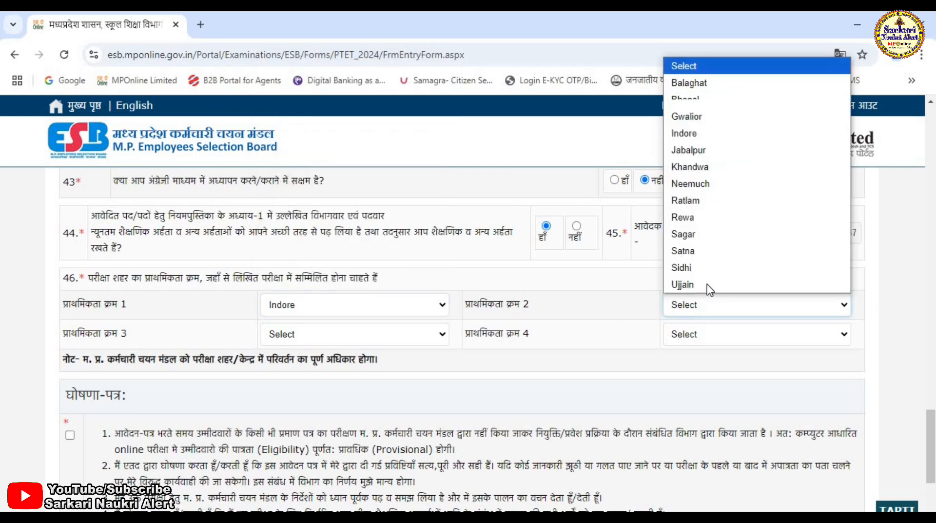
pyautogui.click(709, 290)
pyautogui.click(346, 336)
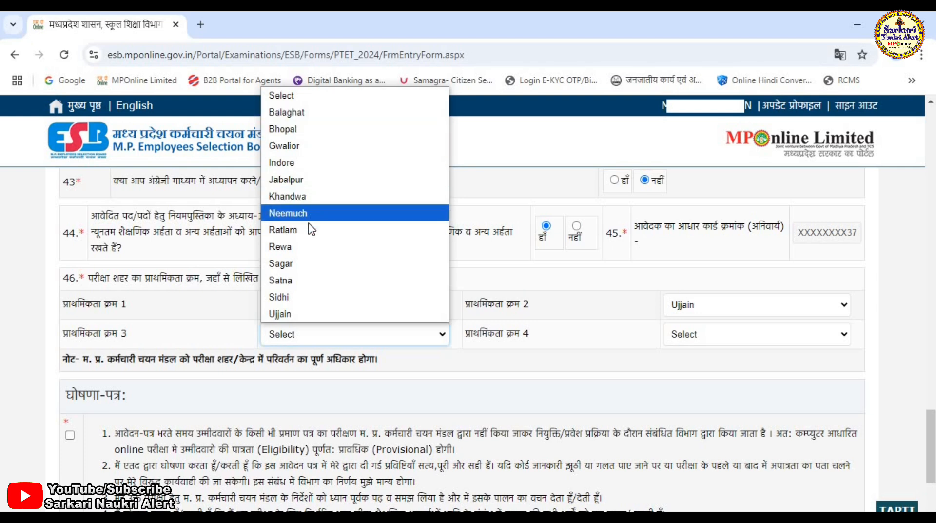
pyautogui.click(709, 342)
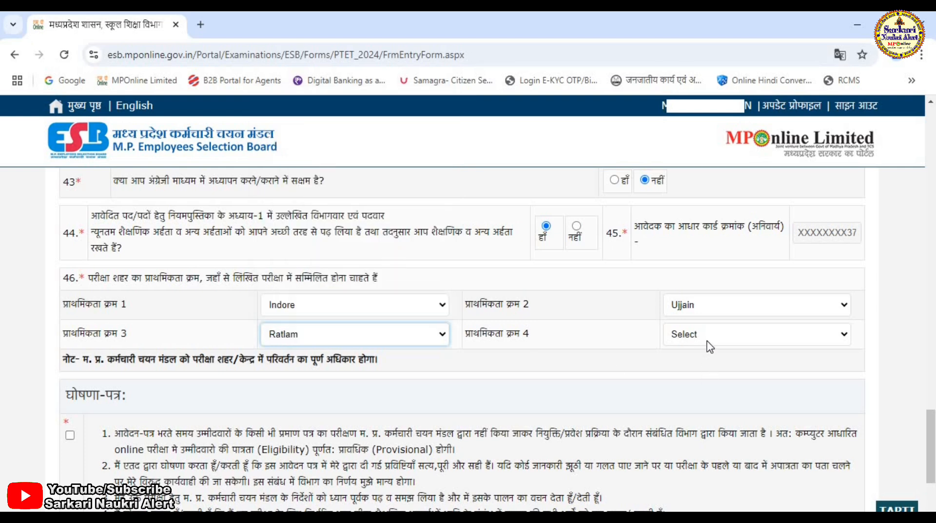
pyautogui.click(711, 341)
pyautogui.click(707, 213)
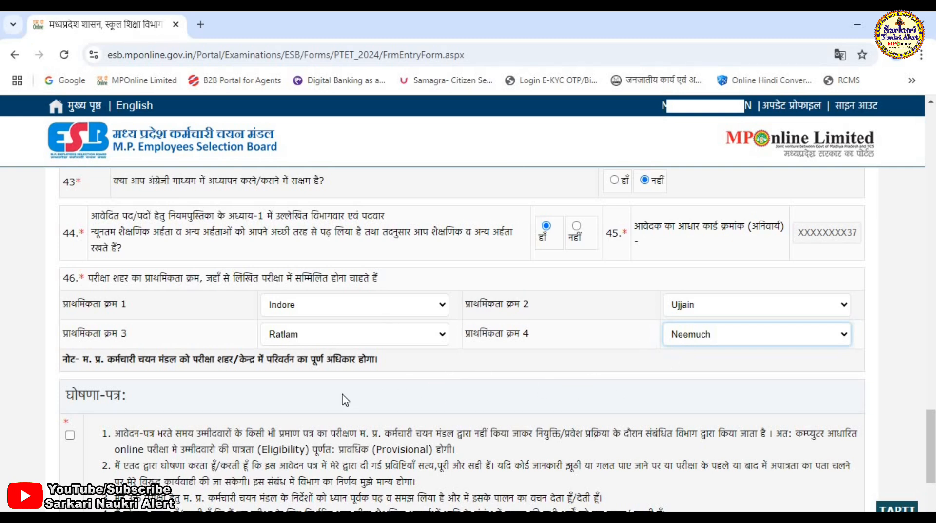
# Accept the declaration (घोषणा-पत्र) and submit the form to proceed to the payment confirmation page
pyautogui.scroll(-1, 343, 397)
pyautogui.click(70, 366)
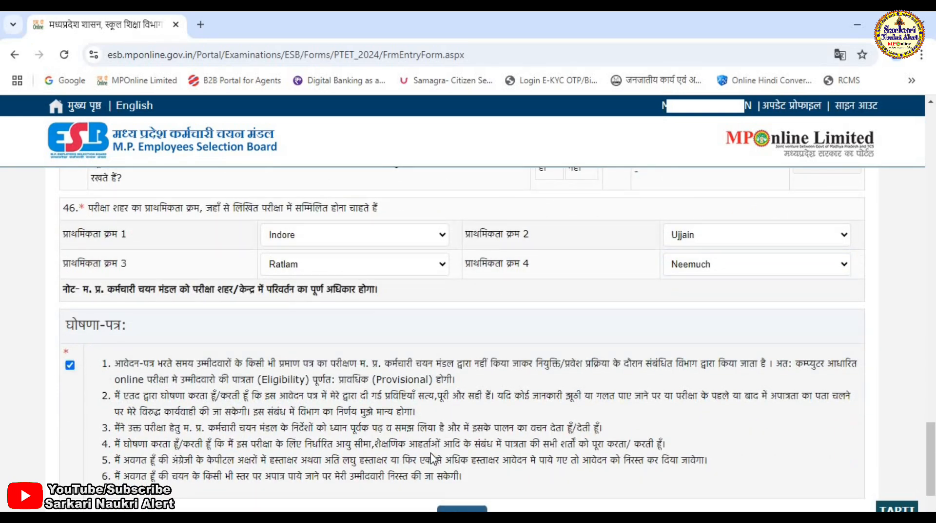
pyautogui.scroll(-1, 493, 445)
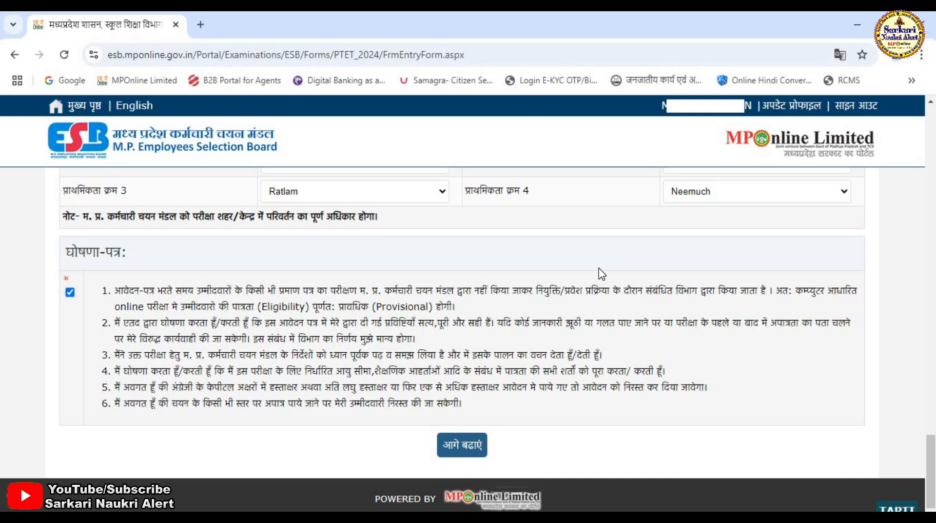
pyautogui.click(454, 451)
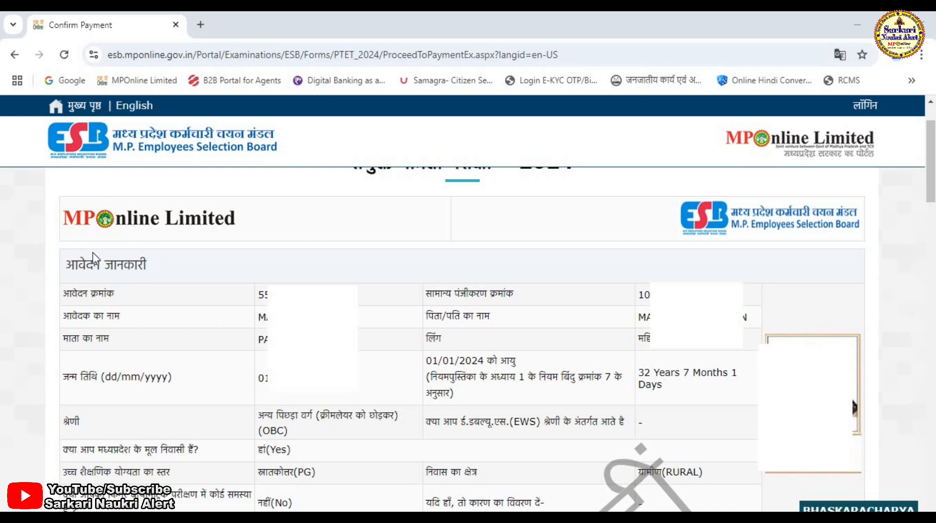
# Select the application number (आवेदन क्रमांक) in the application details
pyautogui.moveTo(256, 298); pyautogui.dragTo(366, 303)
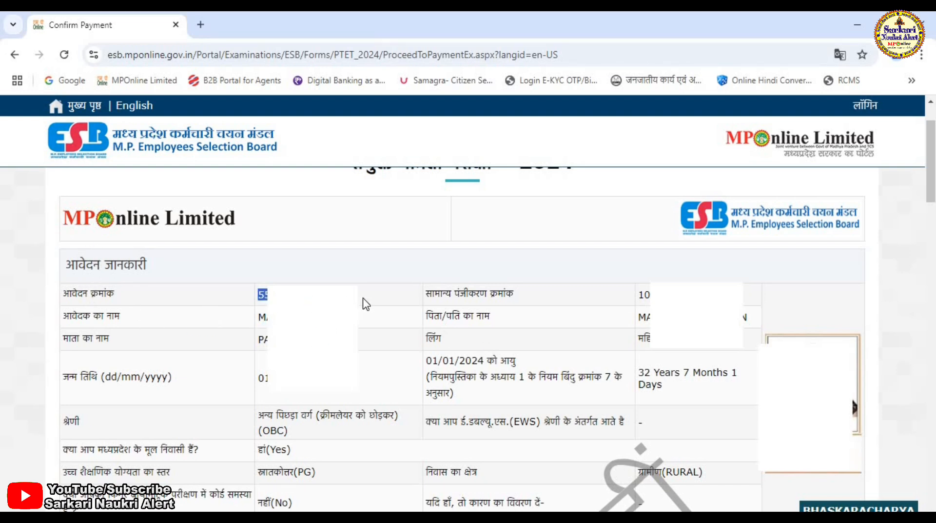